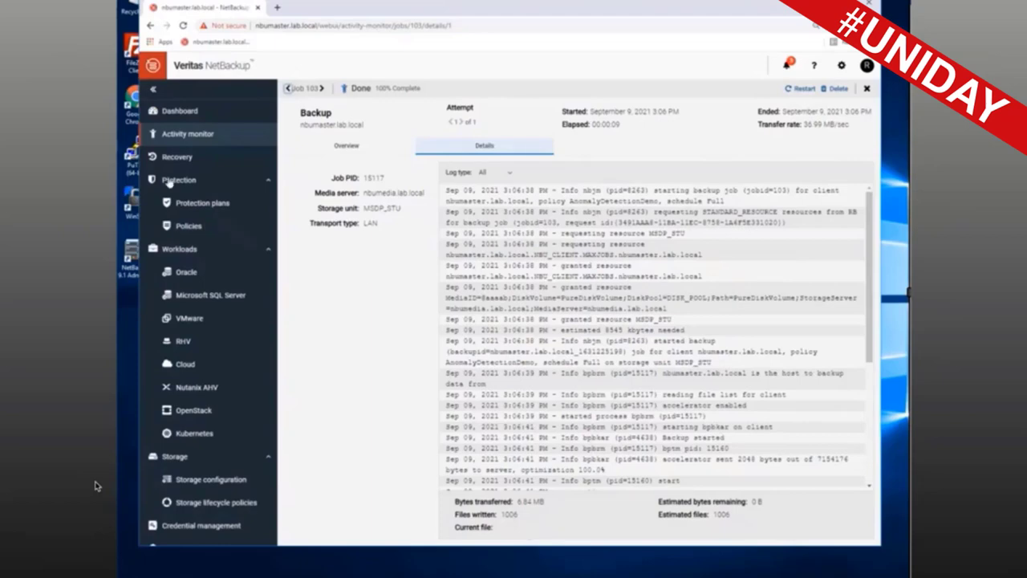
Show the web dashboard, then sign in to the NetBackup Administration Console on nbumaster.lab.local as root with the account password.
click(181, 112)
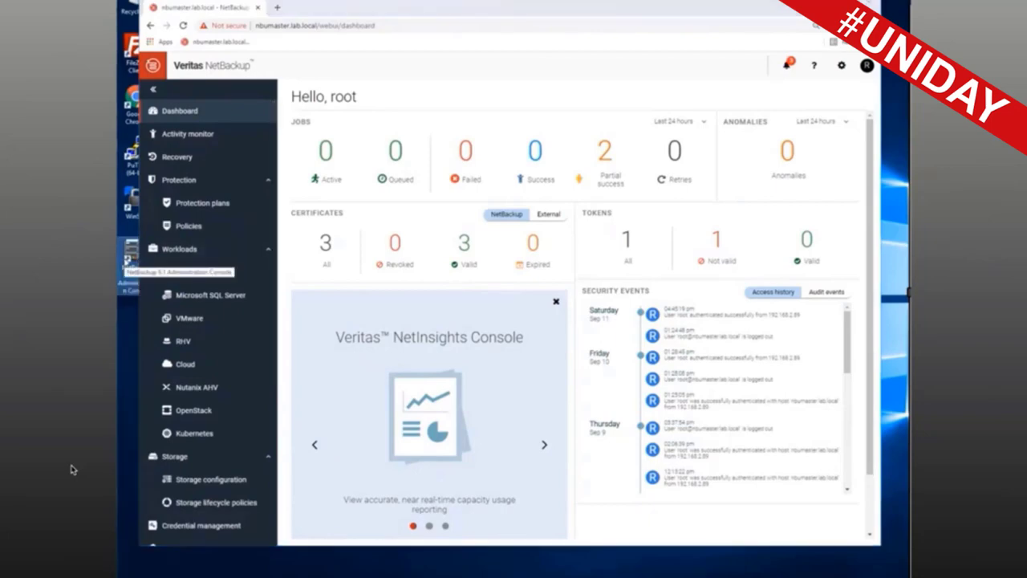
double_click(129, 261)
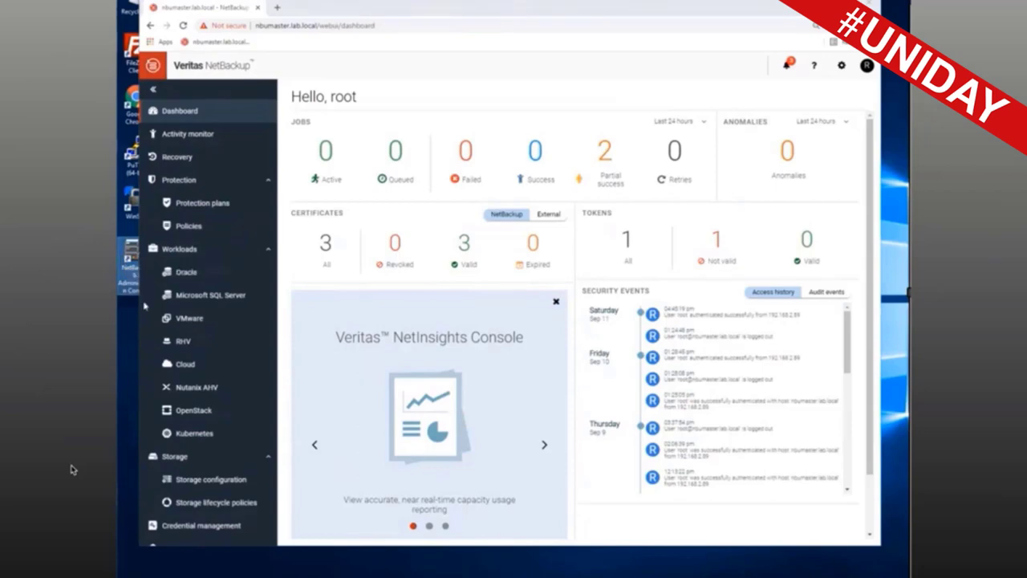
click(386, 250)
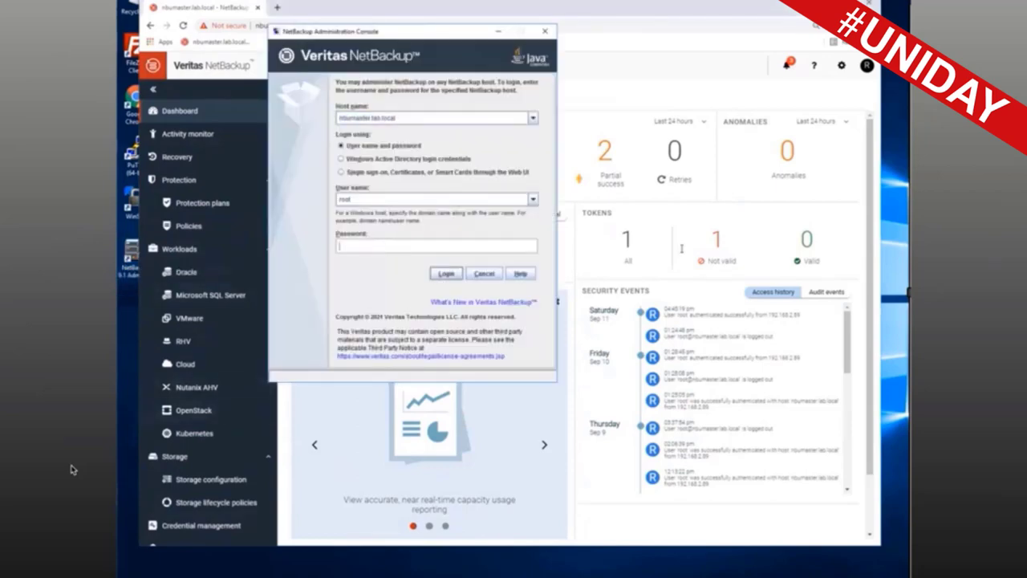
text(**********)
click(446, 274)
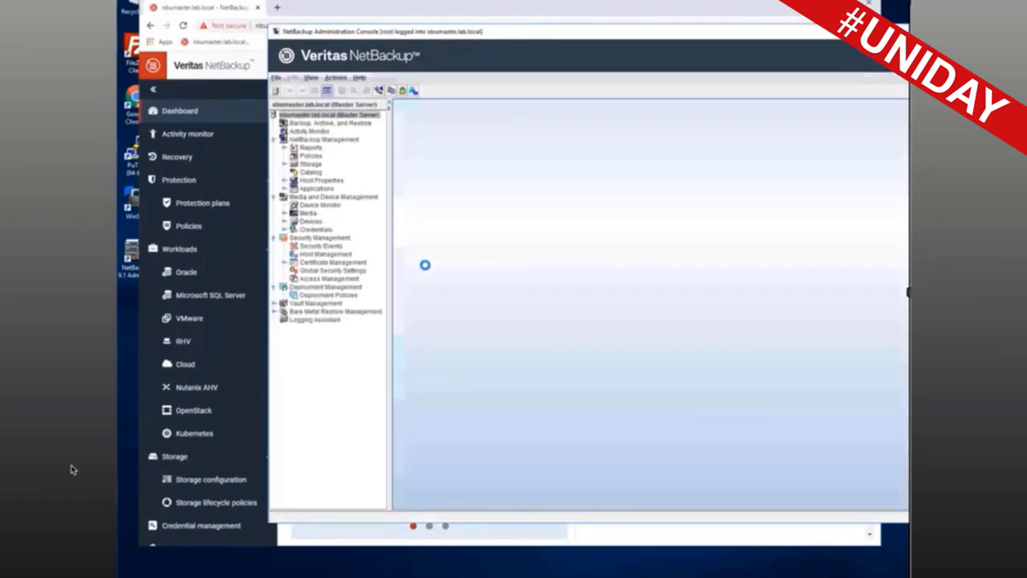
Activate the AnomalyDetectionDemo policy in the master server's policy list.
click(311, 156)
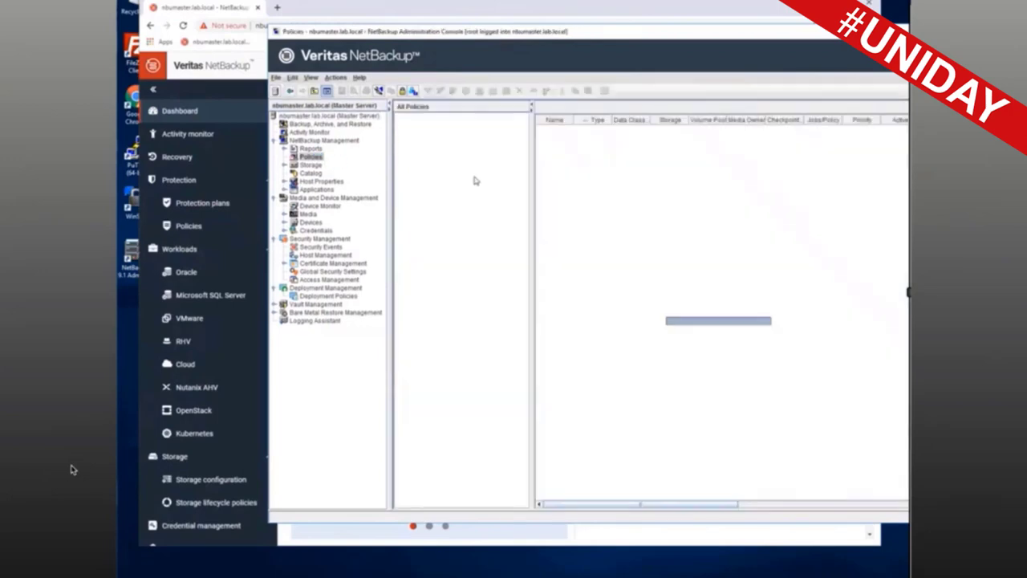
right_click(446, 134)
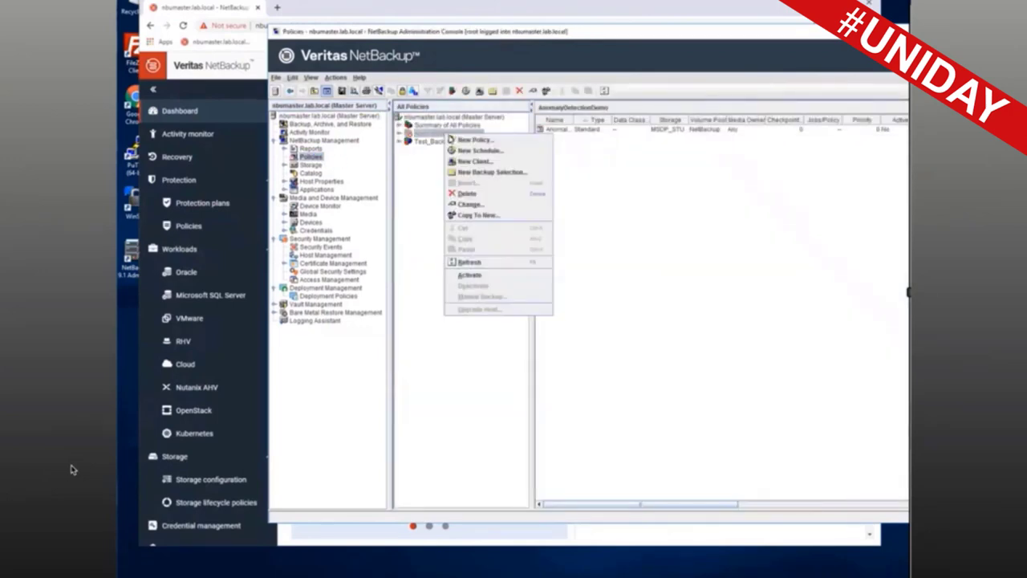
click(490, 276)
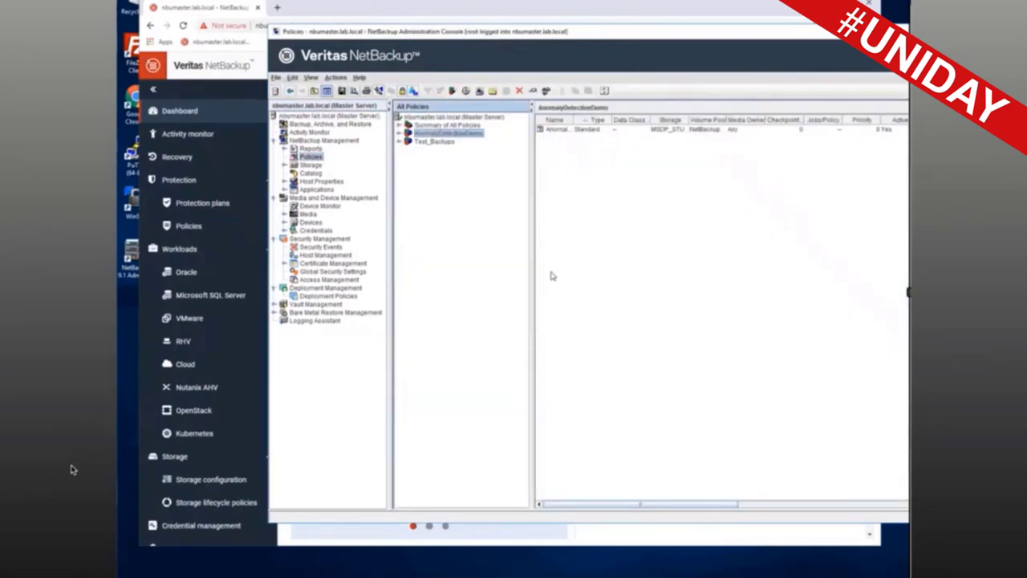
Start a manual backup of the AnomalyDetectionDemo policy for its clients.
right_click(442, 138)
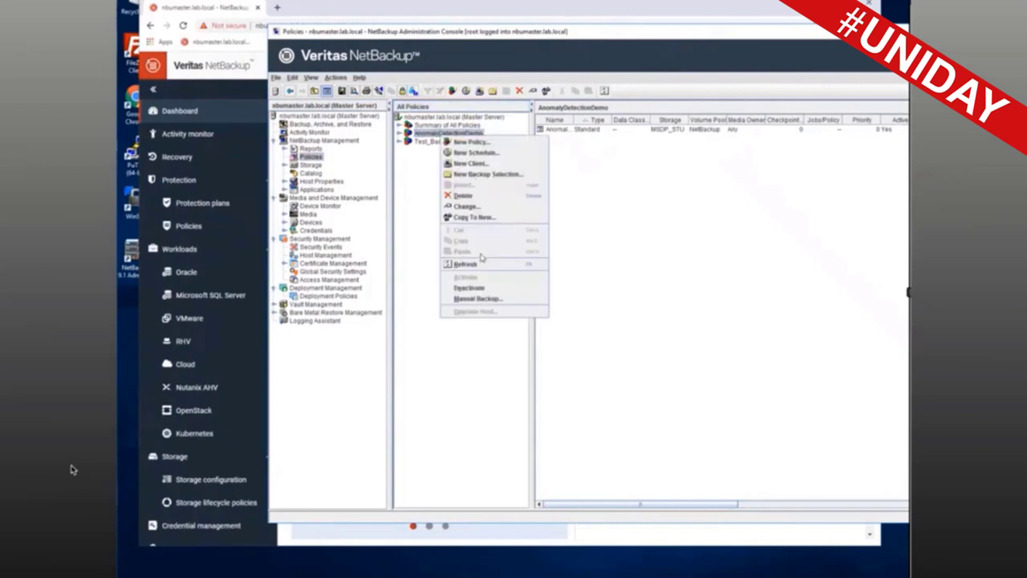
click(489, 298)
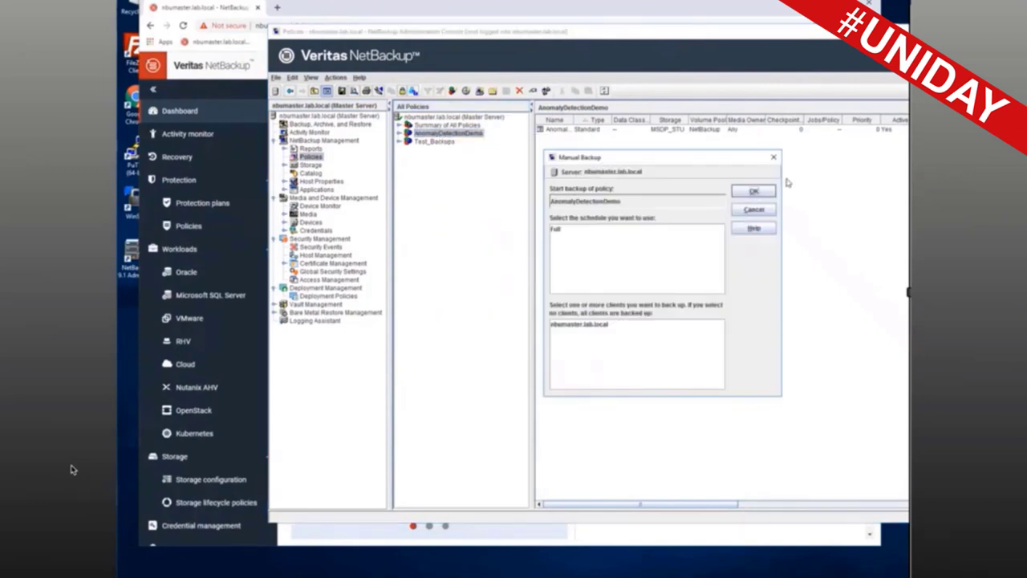
click(754, 193)
Check the detailed status of backup job 128 in the Activity Monitor, including the files written, and close its details.
drag(606, 33, 488, 37)
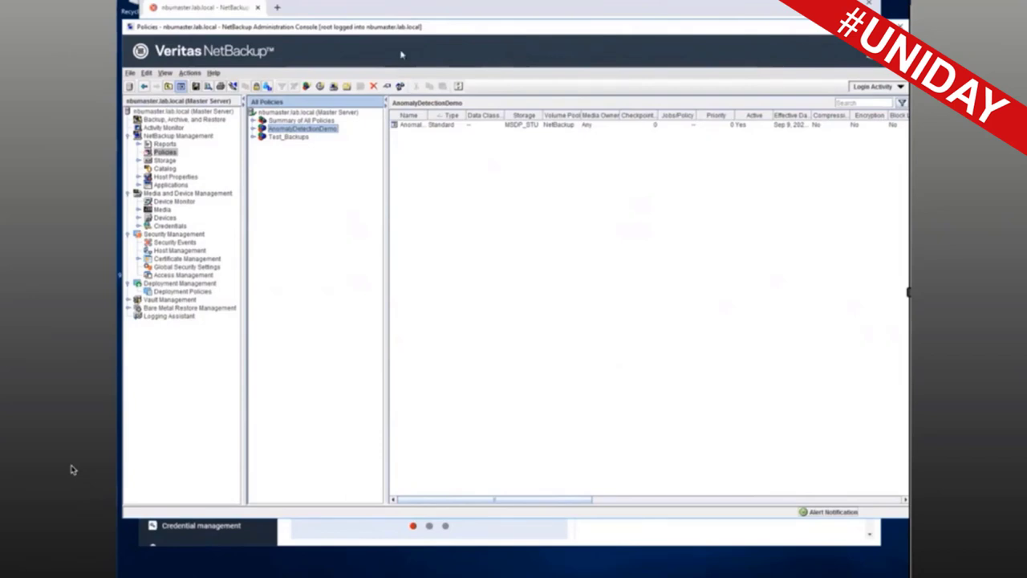
click(178, 128)
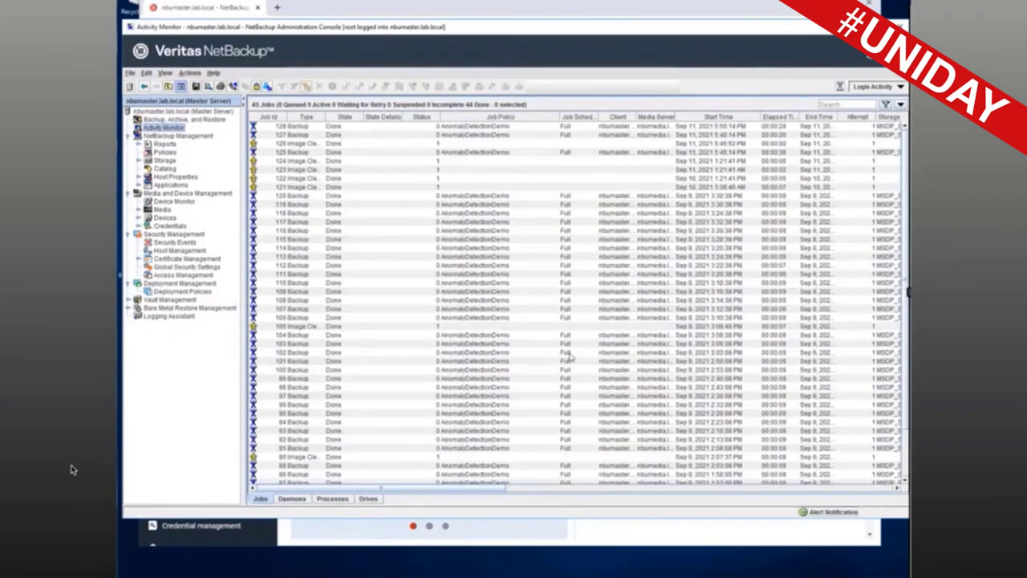
double_click(294, 130)
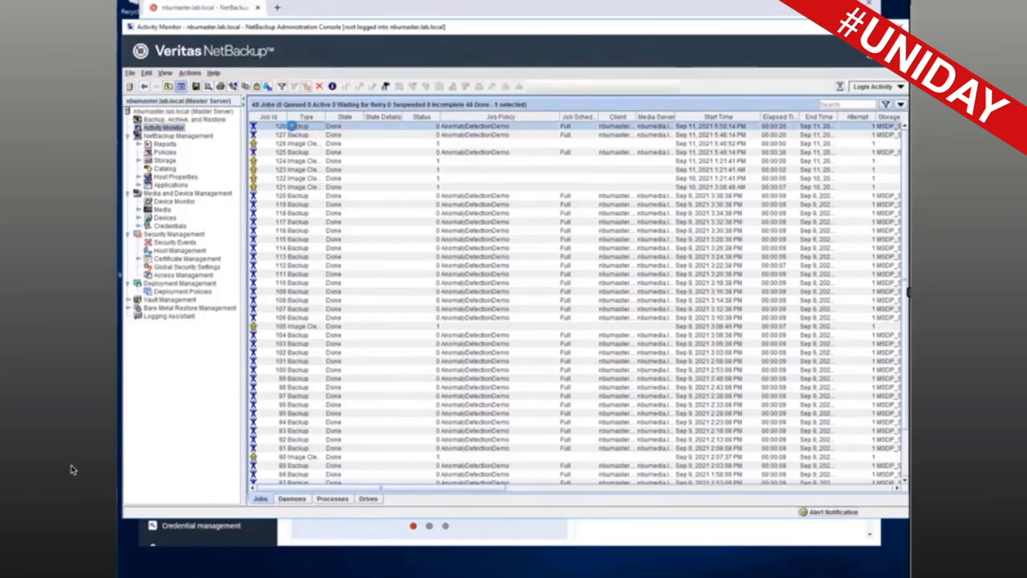
click(214, 71)
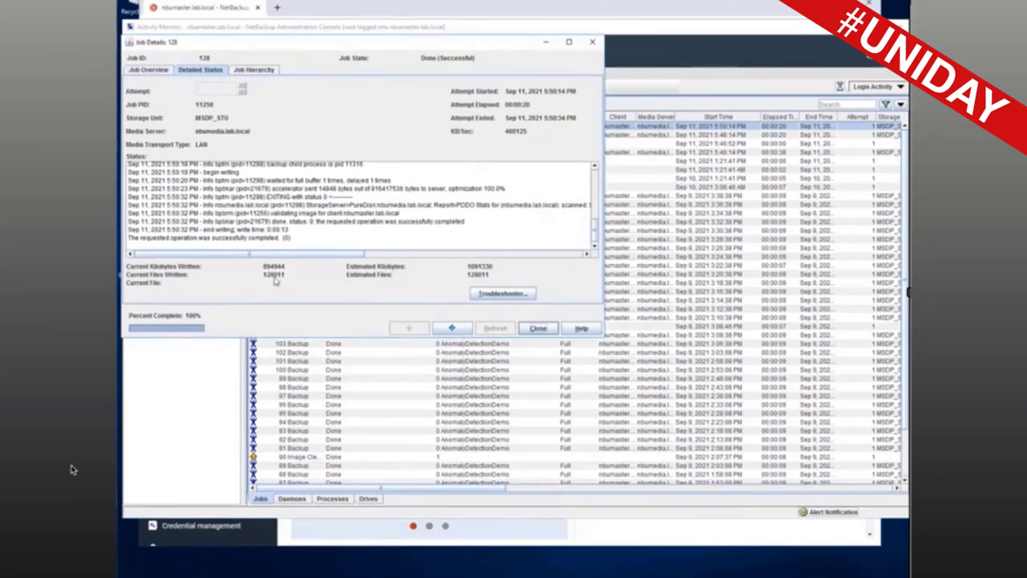
click(538, 330)
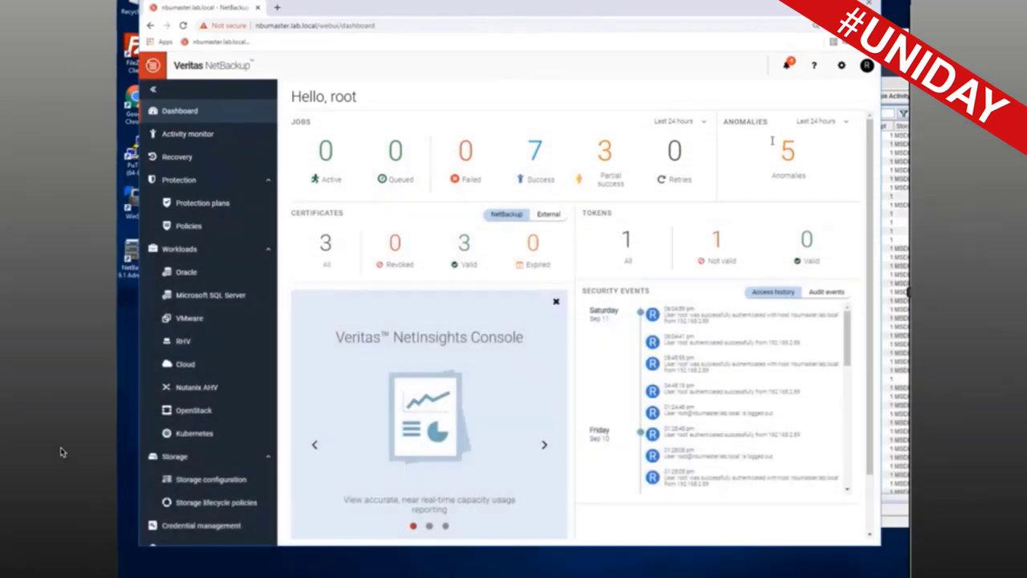
Review the notifications in the NetBackup web UI, show all events and list only the anomalies.
click(788, 71)
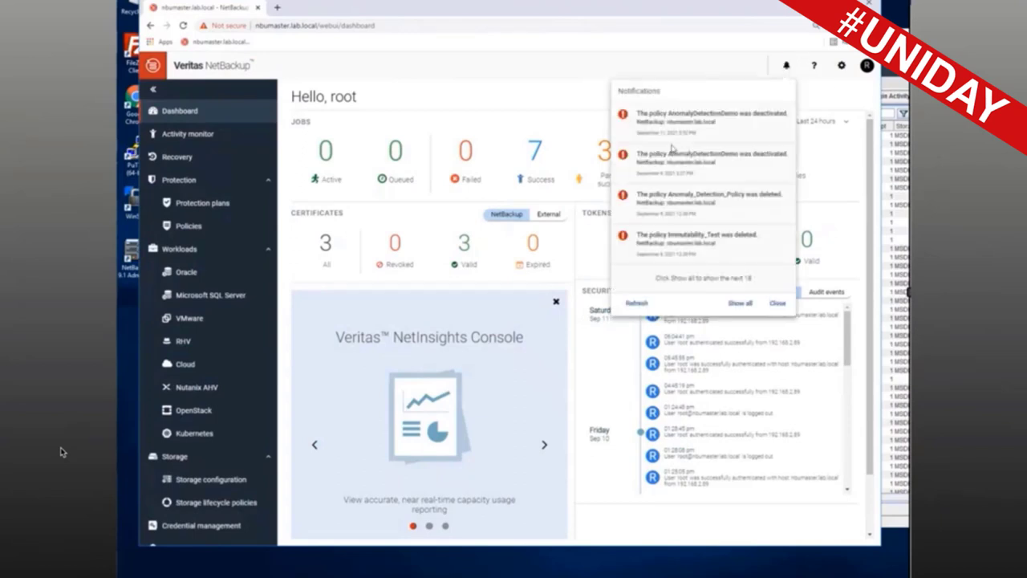
click(739, 303)
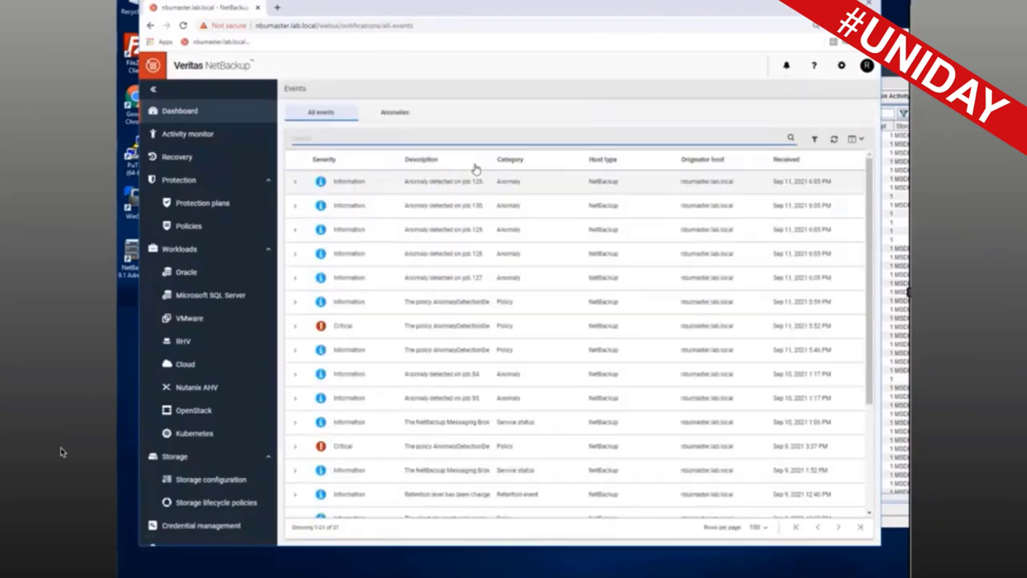
click(394, 112)
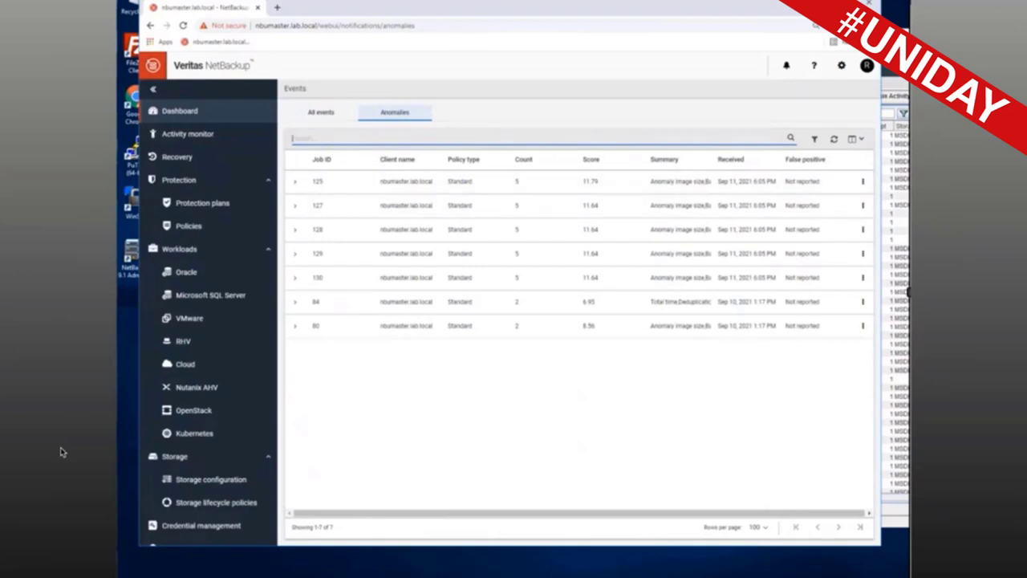
Return to the NetBackup Administration Console and examine the detailed status of backup job 125.
key(alt+Tab)
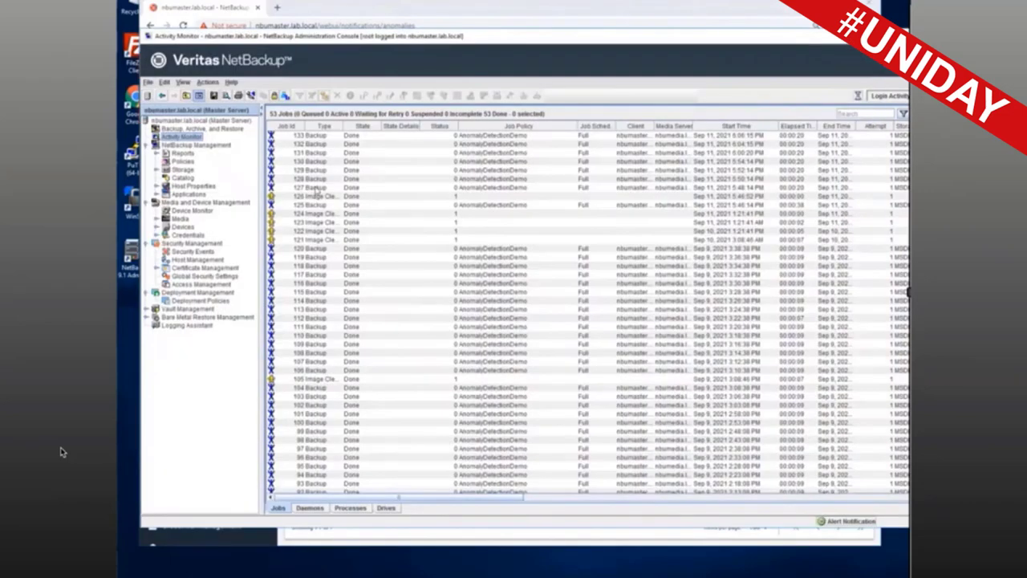
double_click(309, 204)
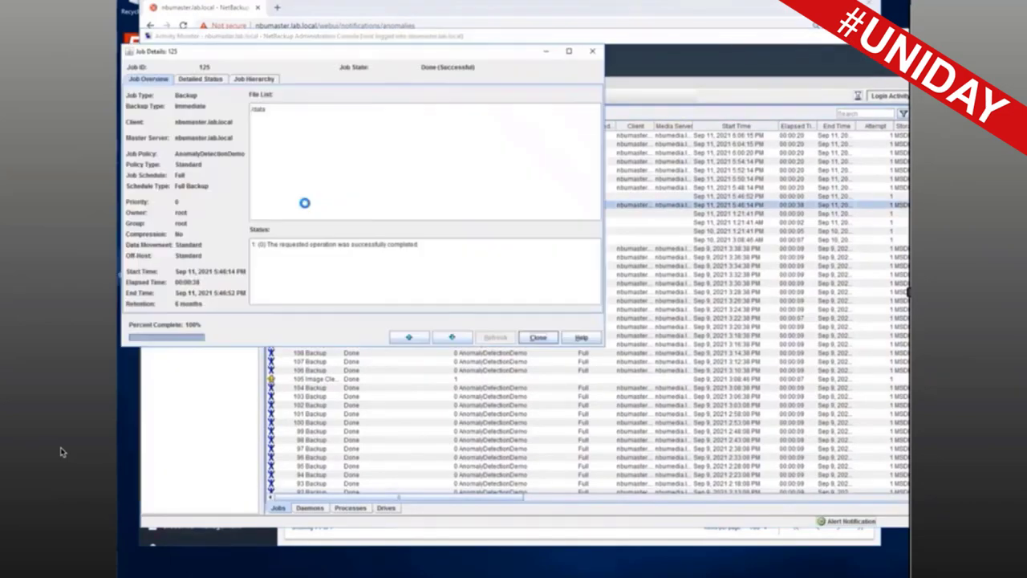
click(213, 80)
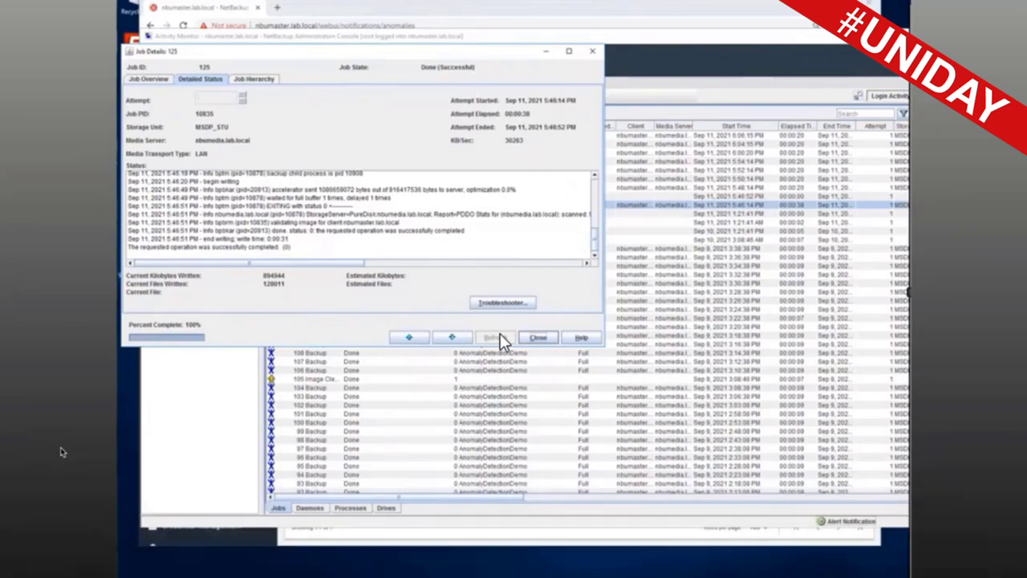
Switch back to the web UI and expand the job 125 anomaly to examine its backup files count against usual values.
key(alt+Tab)
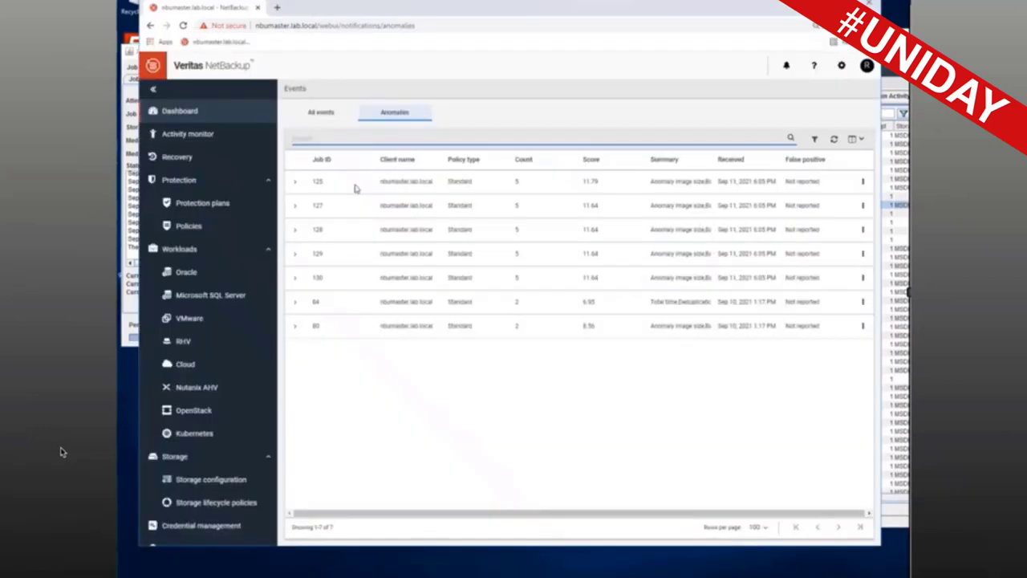
click(294, 183)
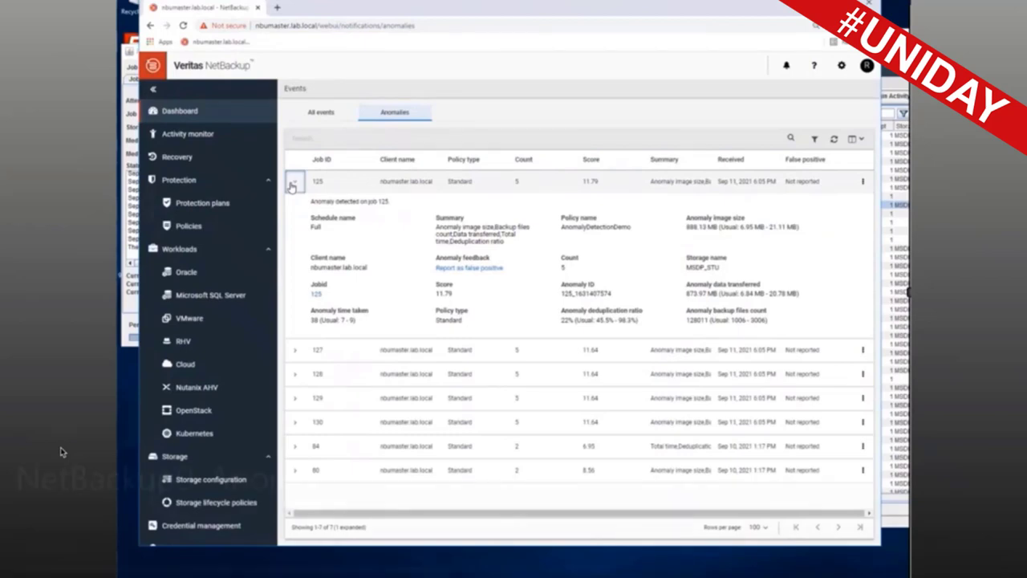
mouse_move(502, 341)
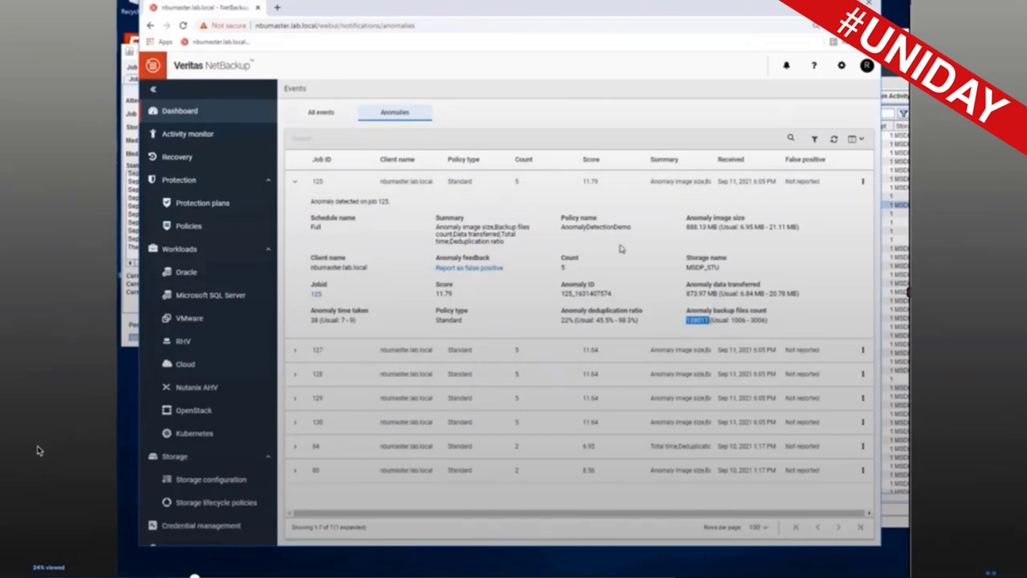
click(720, 318)
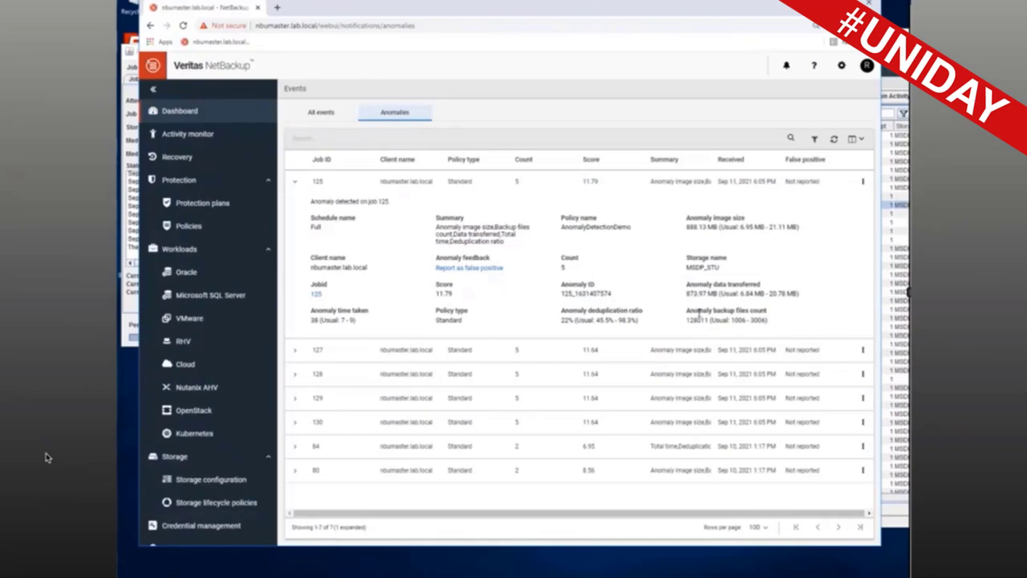
Report the anomaly for job 125 as a false positive.
click(864, 183)
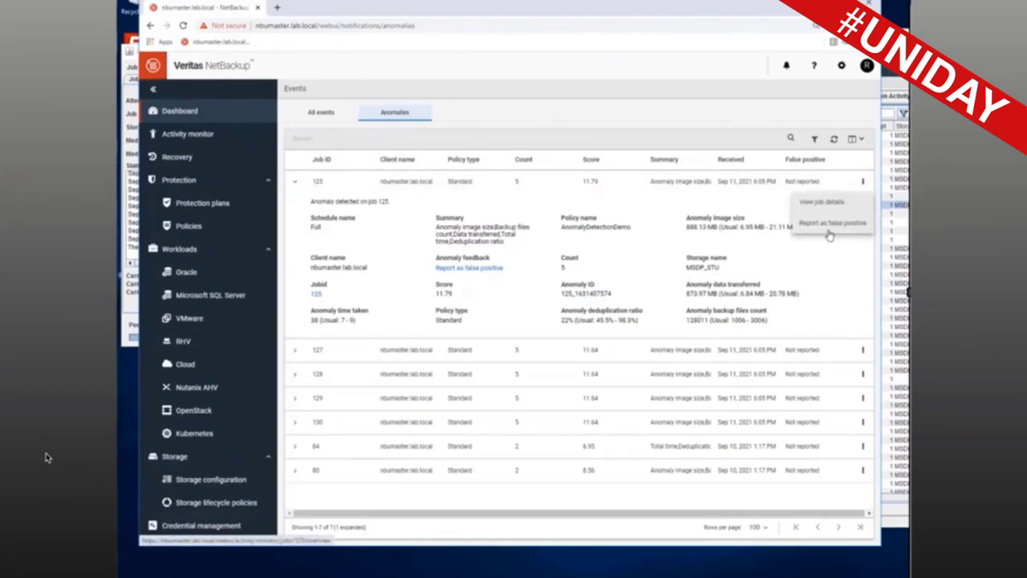
click(832, 224)
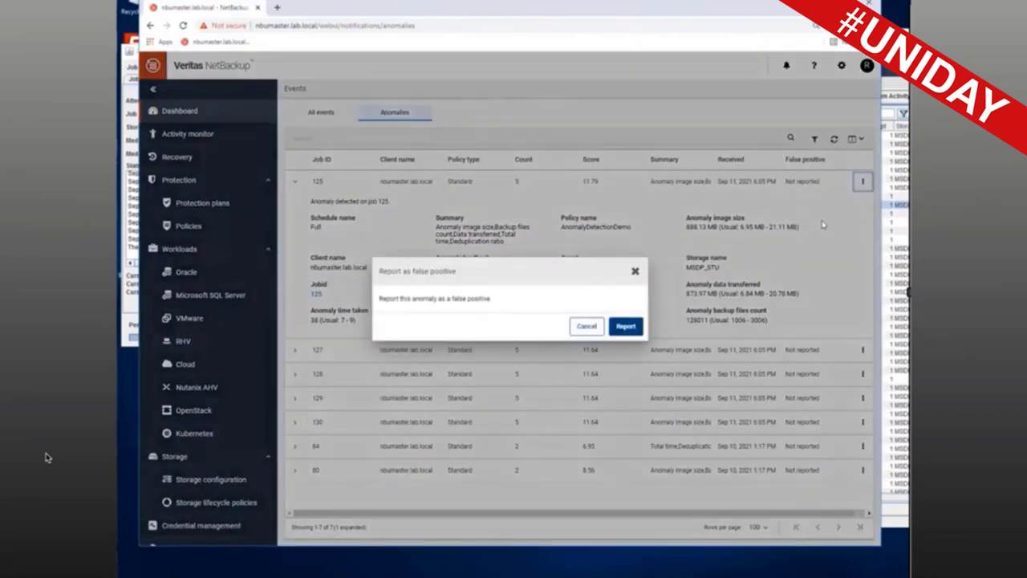
click(625, 326)
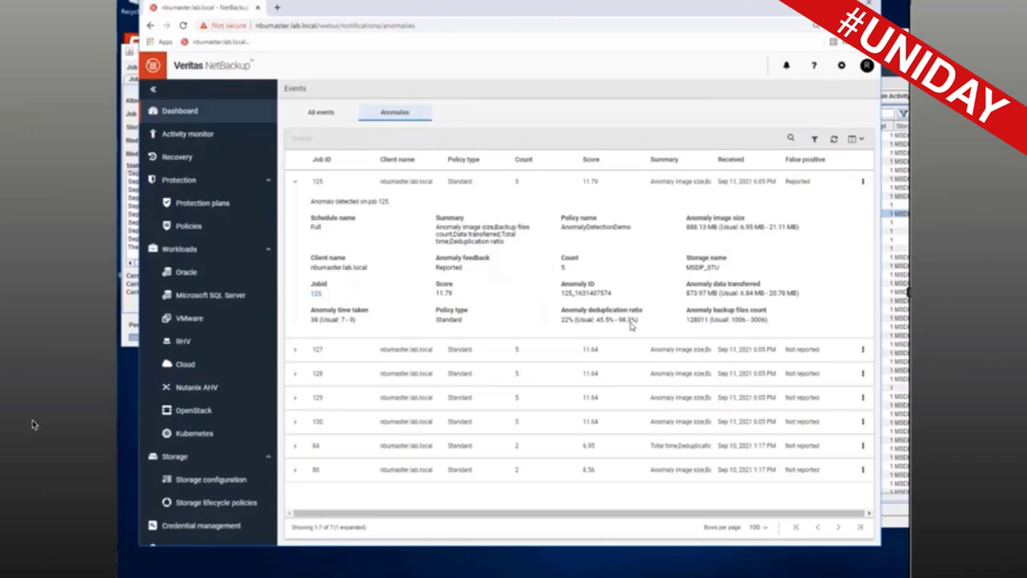
Instantly roll back the VMware machine Finance1 to the most recent recovery point, even if powered on, with automatic power-on after rollback.
mouse_move(522, 339)
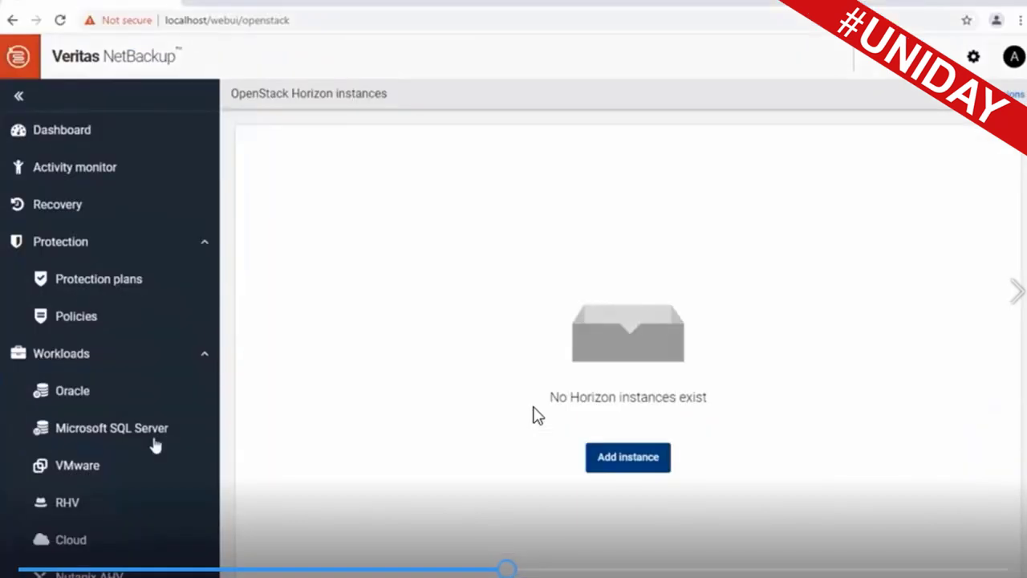
click(81, 468)
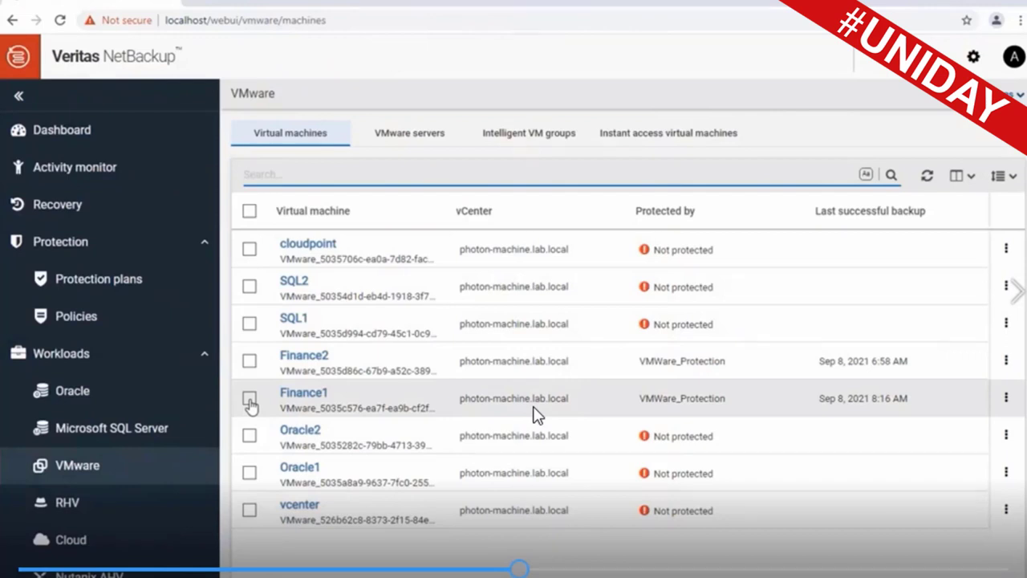
click(250, 400)
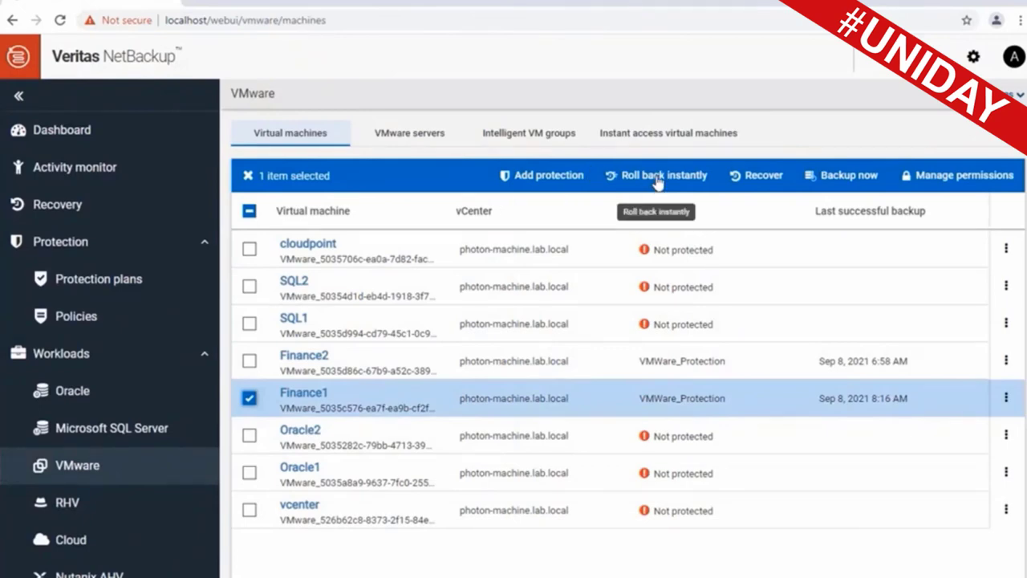
click(657, 178)
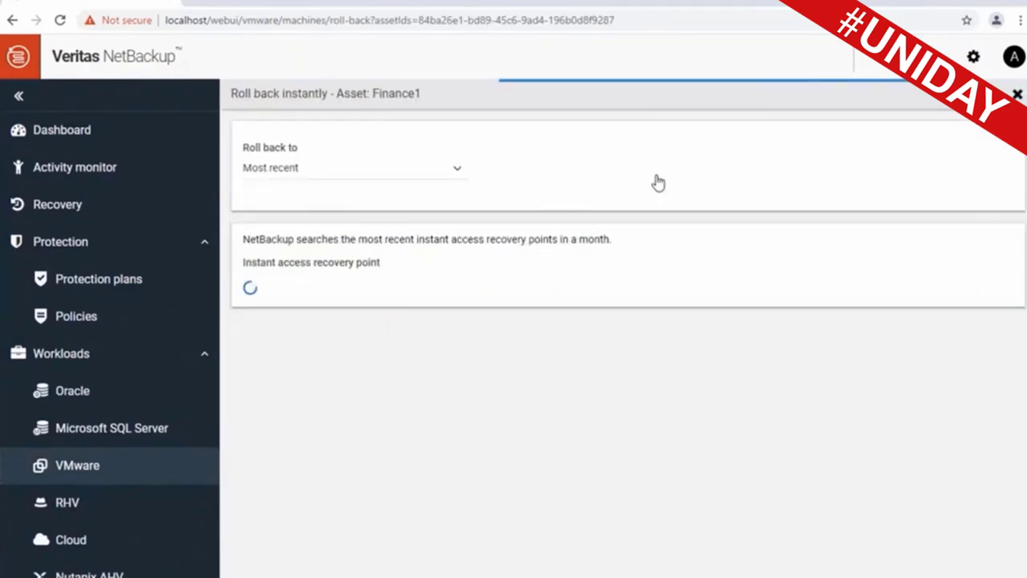
click(298, 173)
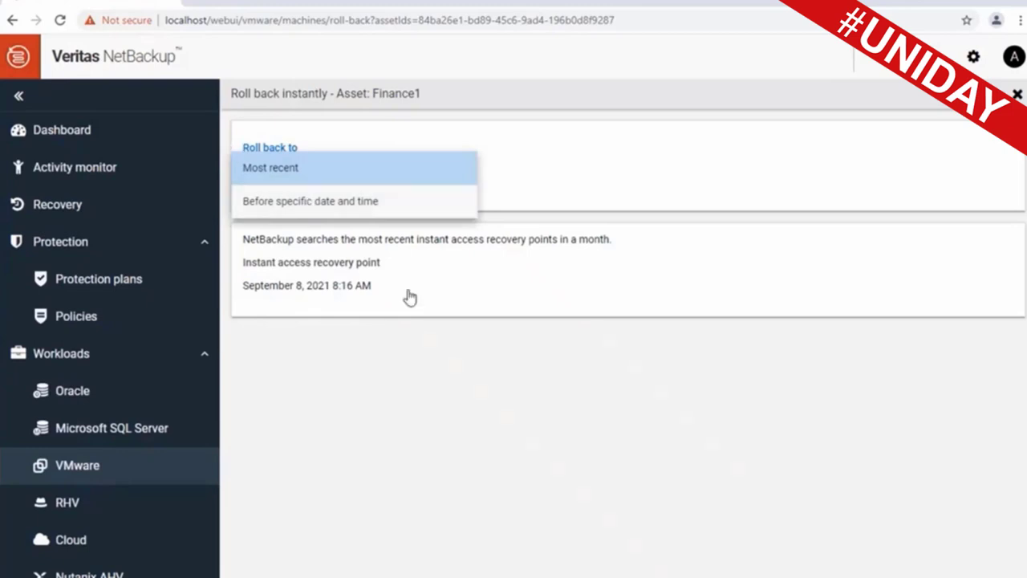
click(358, 300)
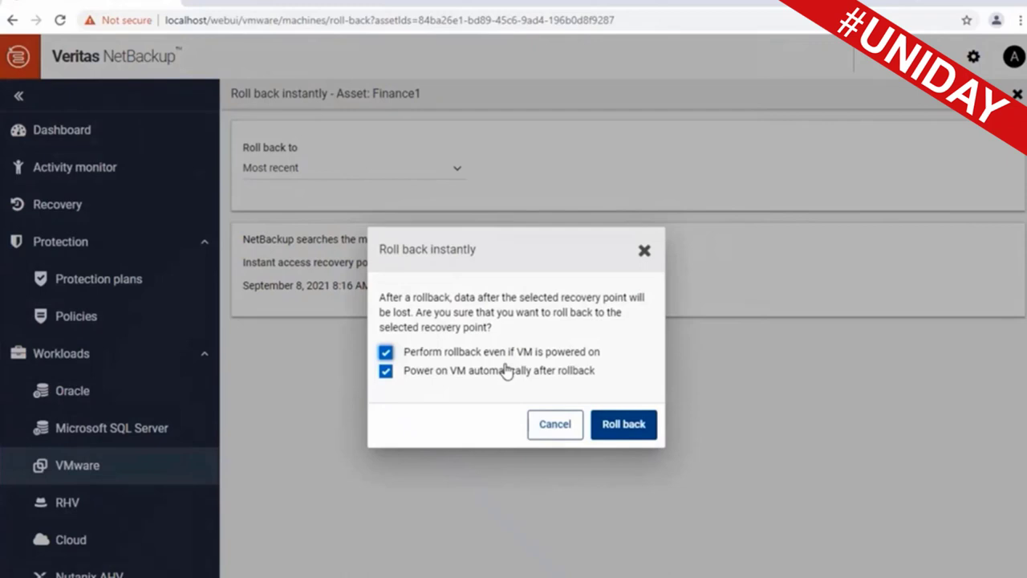
click(386, 352)
click(644, 429)
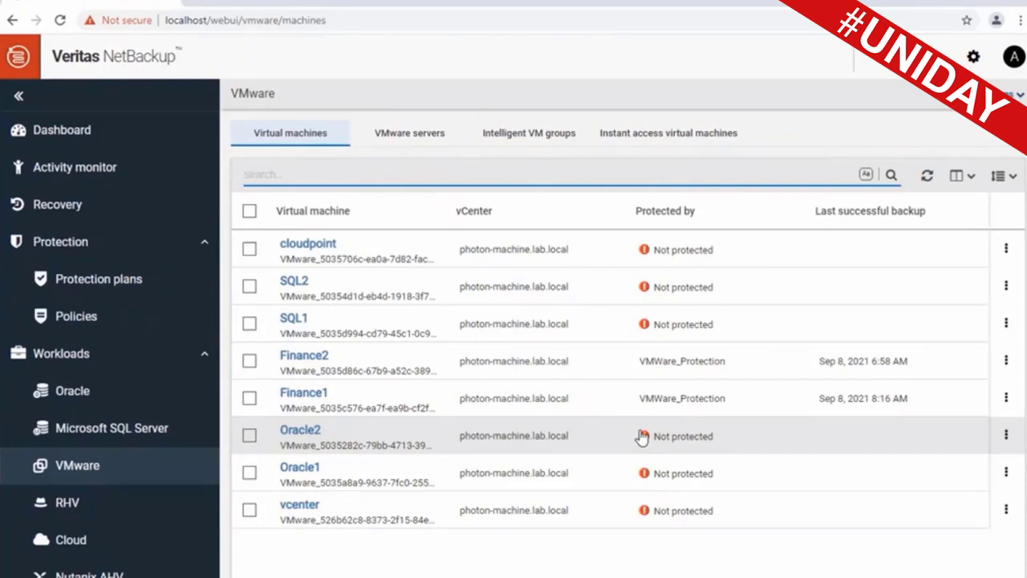
Check the activity monitor, then open Finance1's web console from the vSphere Client and sign in to Windows with the administrator password.
click(84, 174)
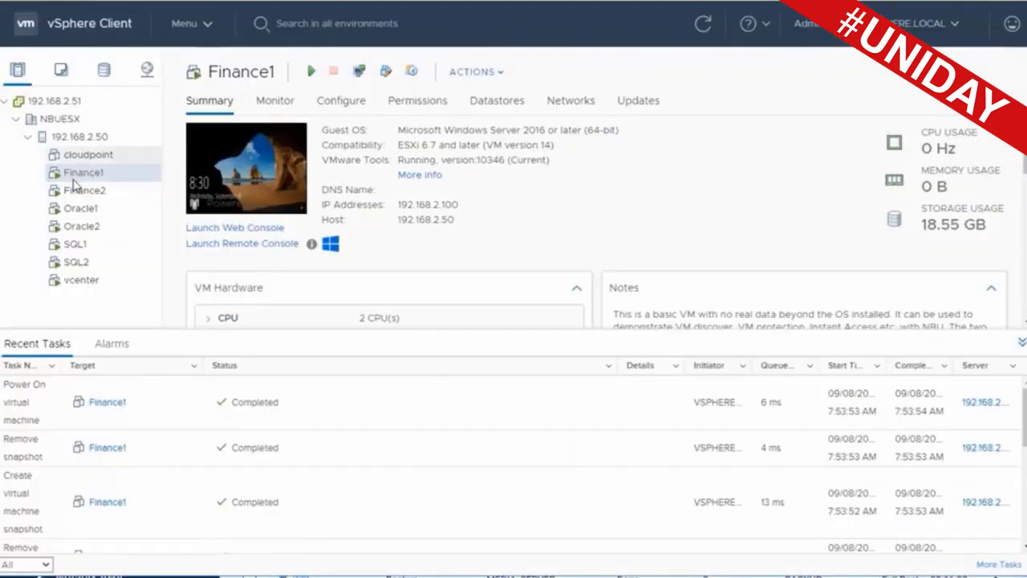
click(245, 172)
click(688, 361)
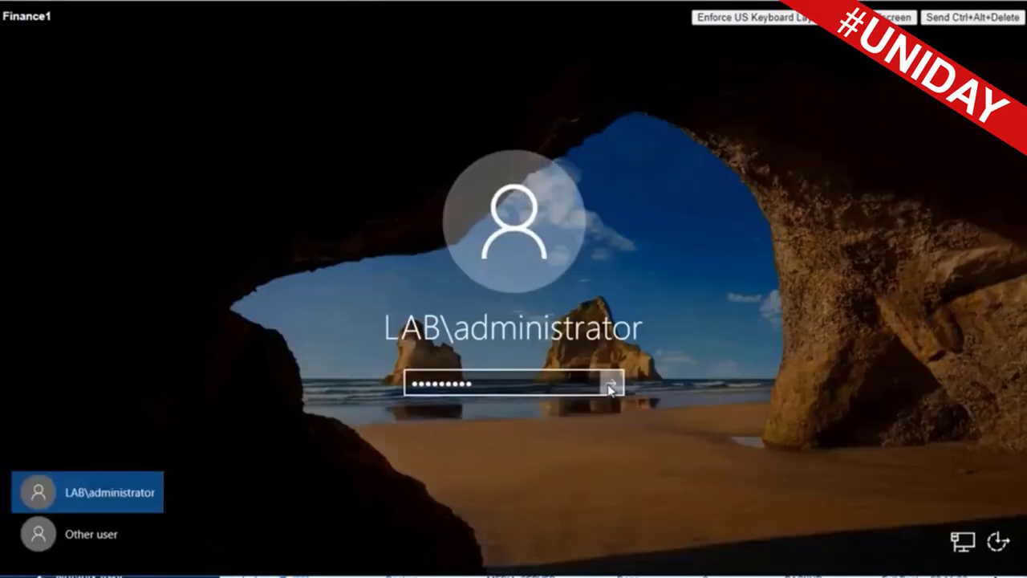
key(Return)
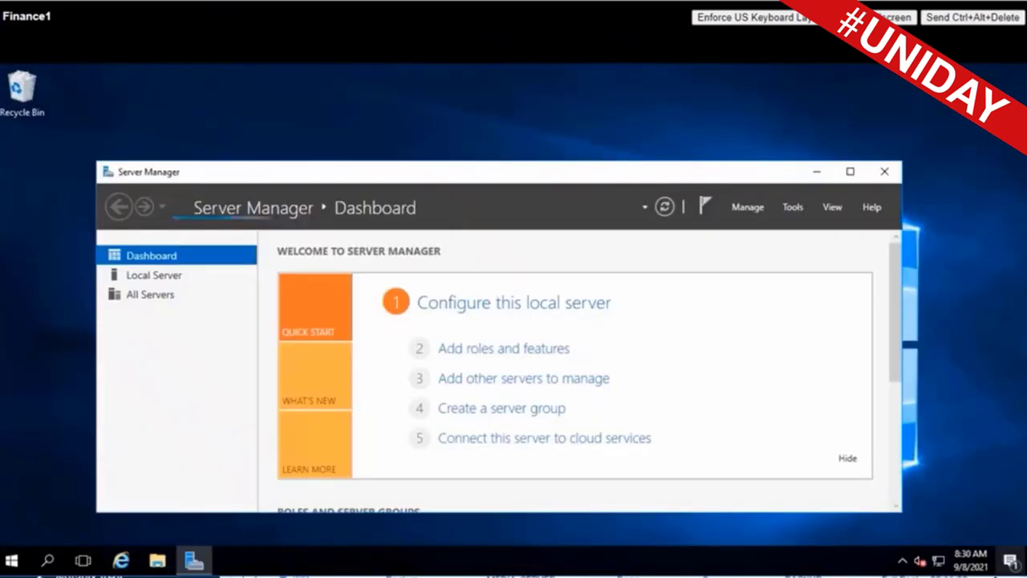
Open the data folder on Finance1's Local Disk (C:) in File Explorer to inspect the rolled-back files.
click(157, 561)
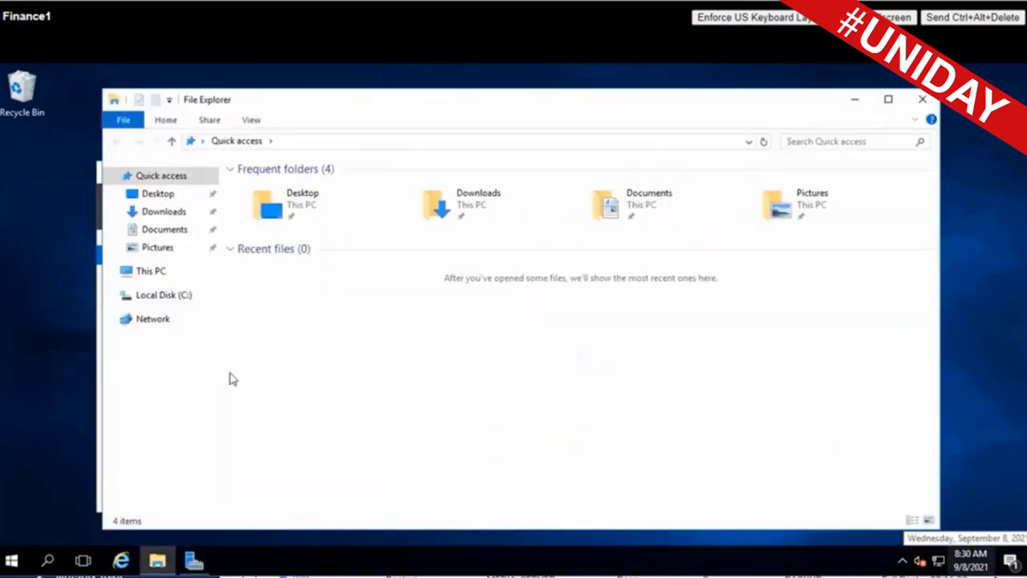
click(164, 295)
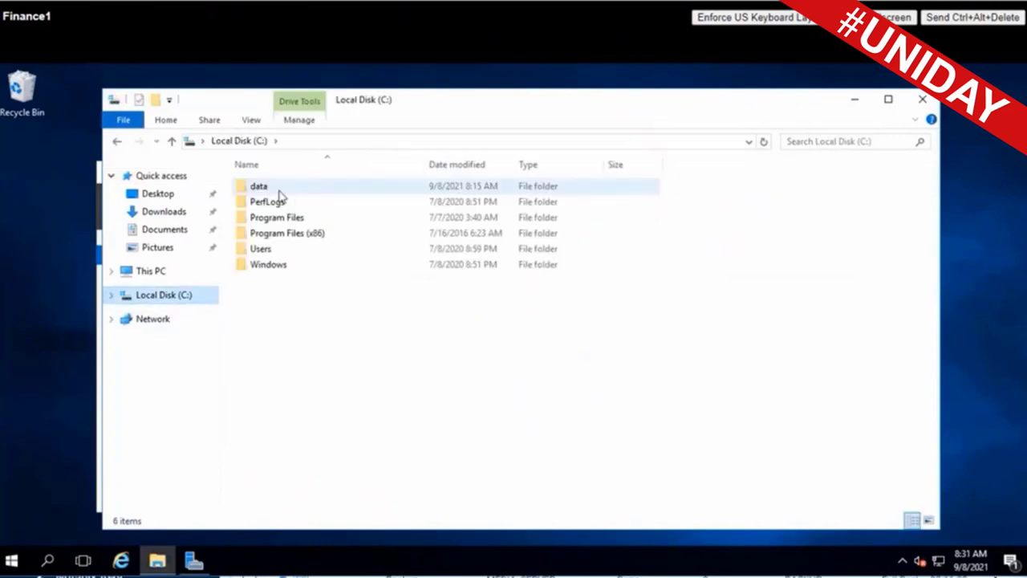
double_click(276, 189)
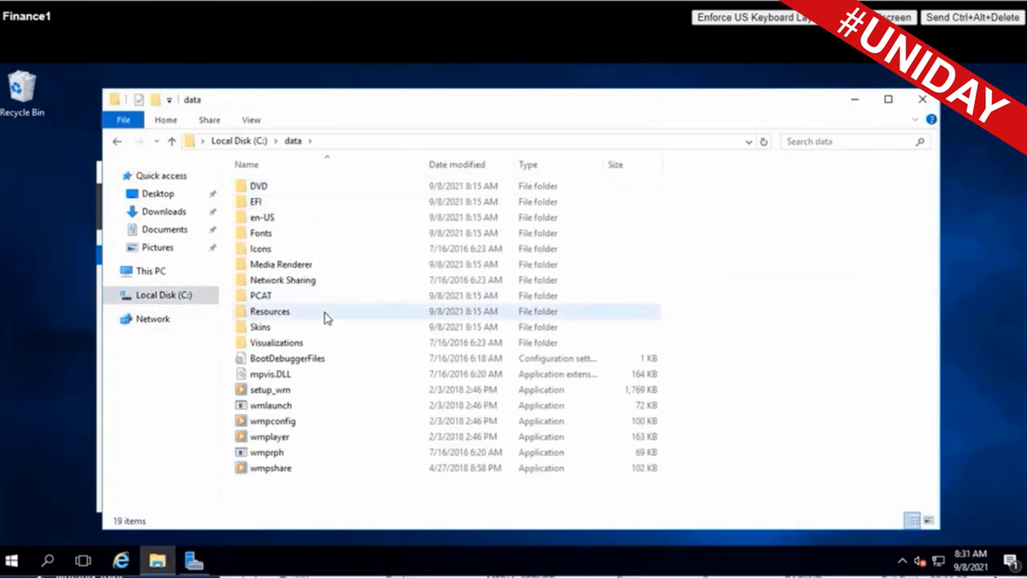